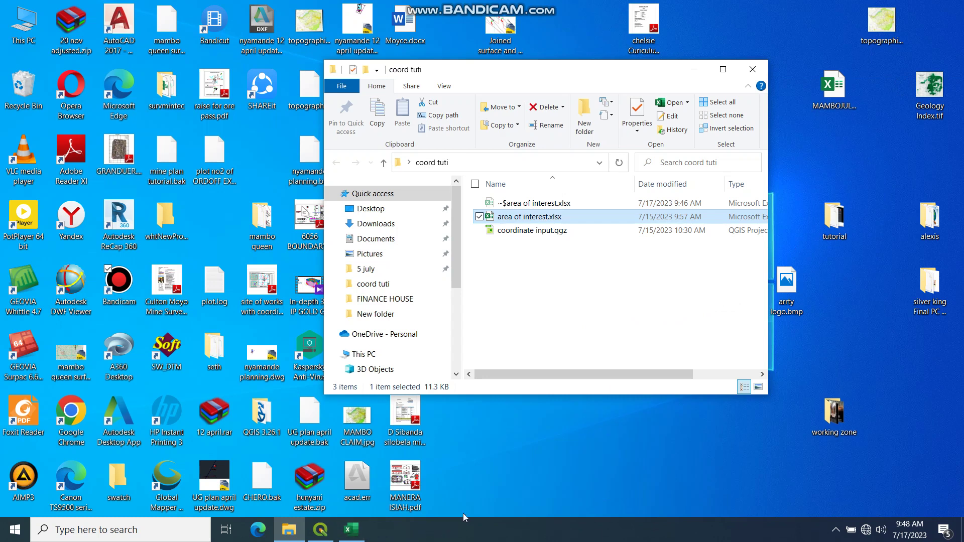
- Switch to the survey coordinates workbook and insert a blank row above the first data row
left_click(320, 530)
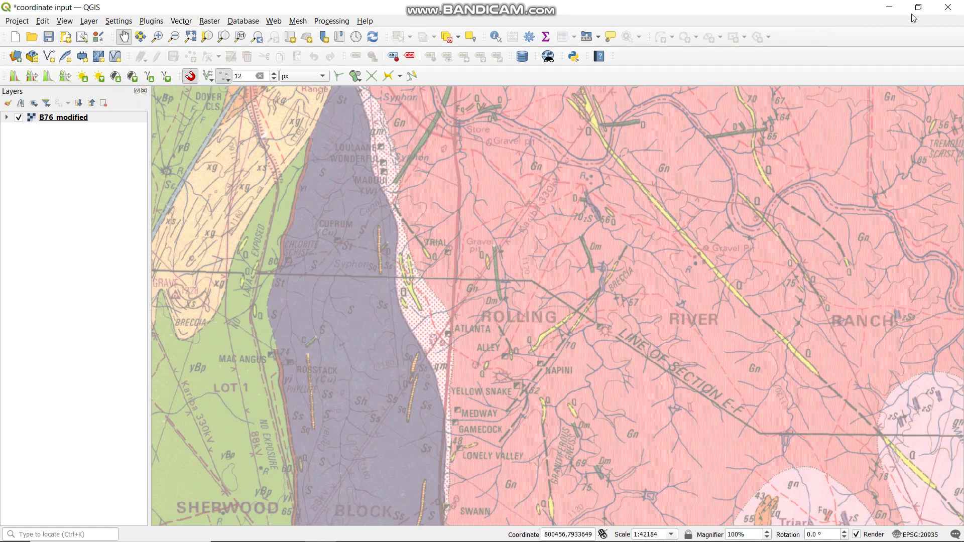
left_click(890, 7)
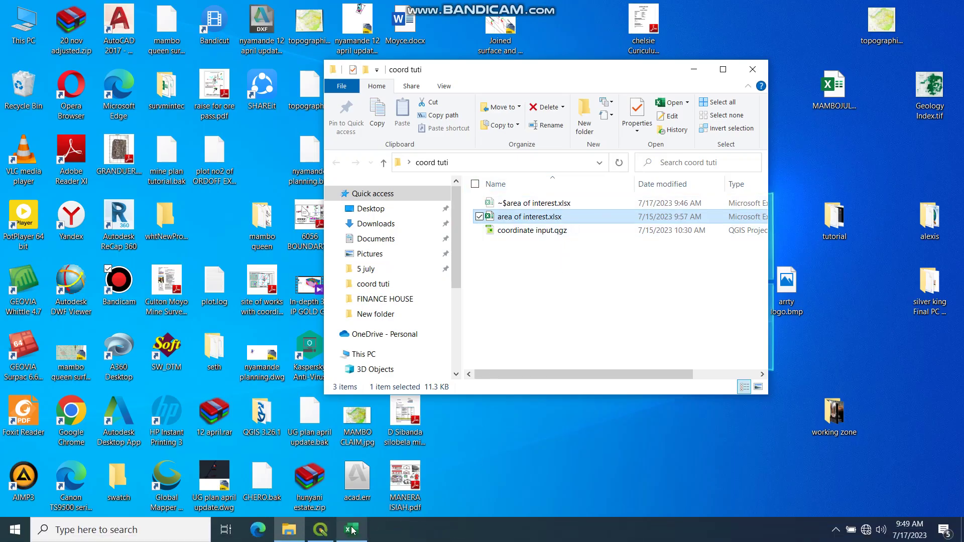
left_click(351, 530)
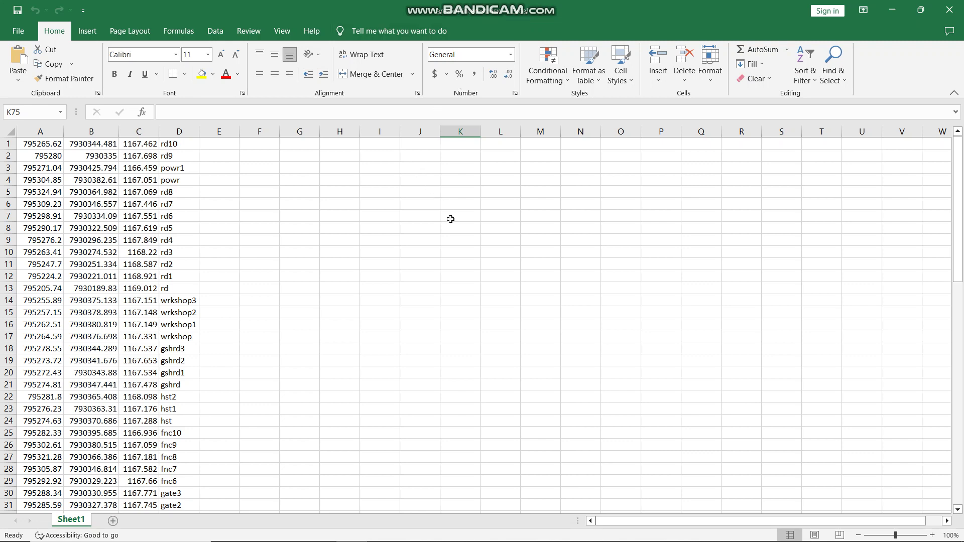
left_click(6, 144)
right_click(7, 147)
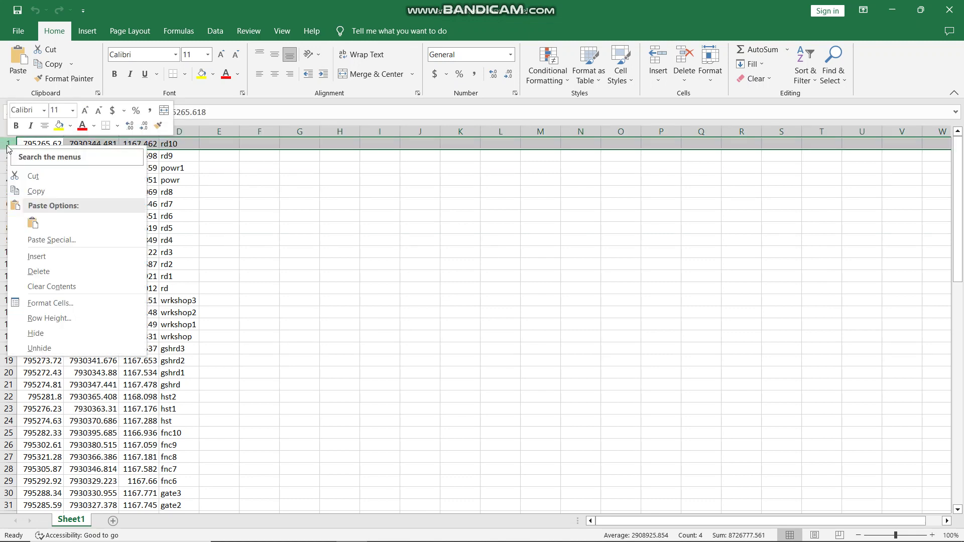
left_click(51, 256)
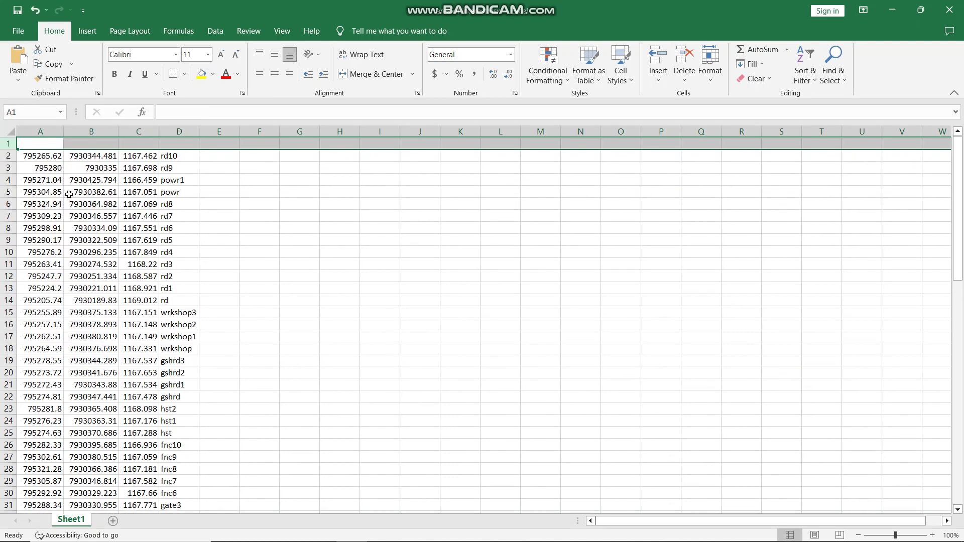
- Label cells A1 to D1 with the headers x, y, z and name
left_click(40, 143)
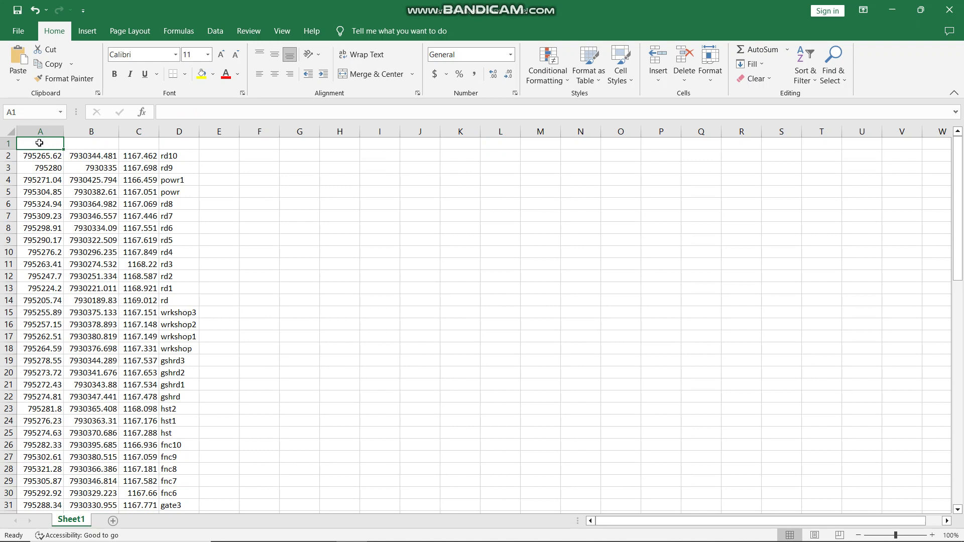
type("x")
left_click(91, 145)
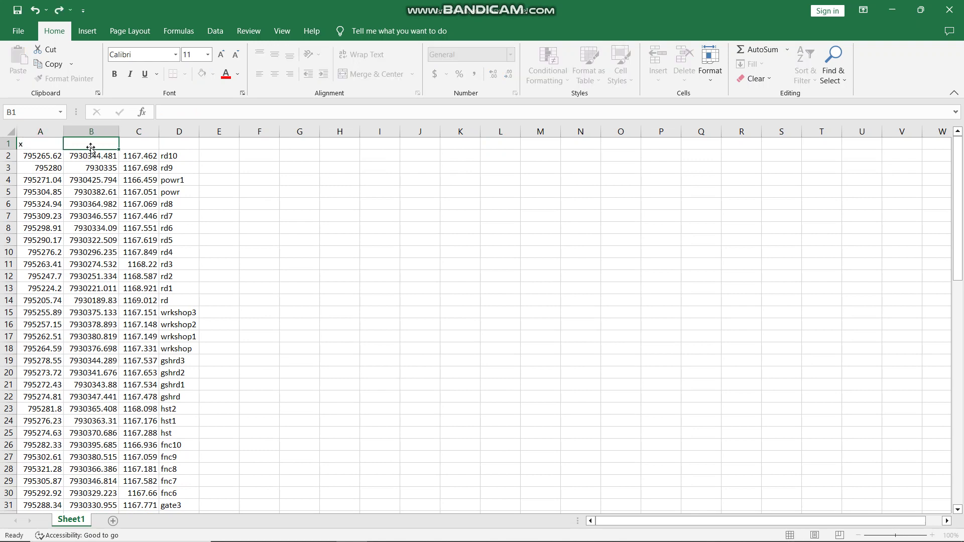
type("y")
left_click(137, 146)
type("z")
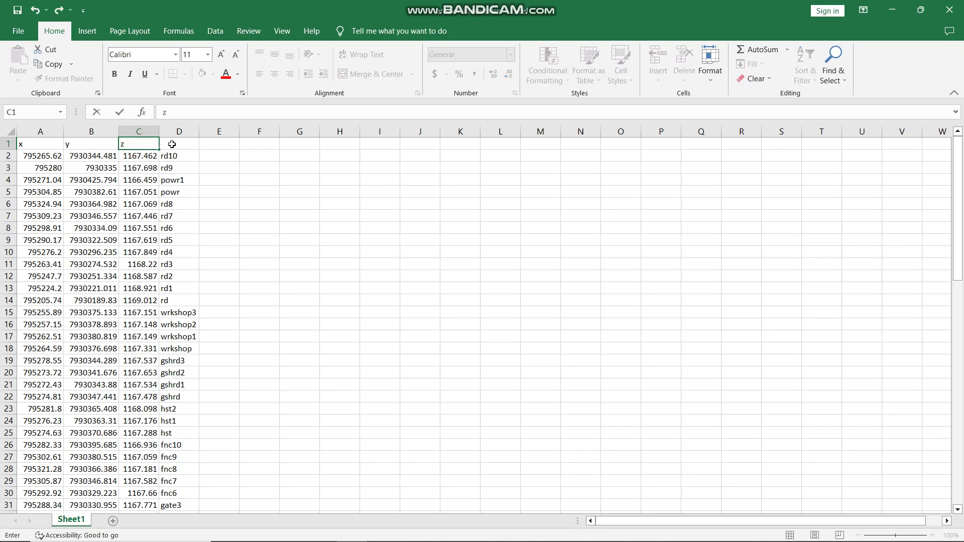
left_click(172, 144)
type("name")
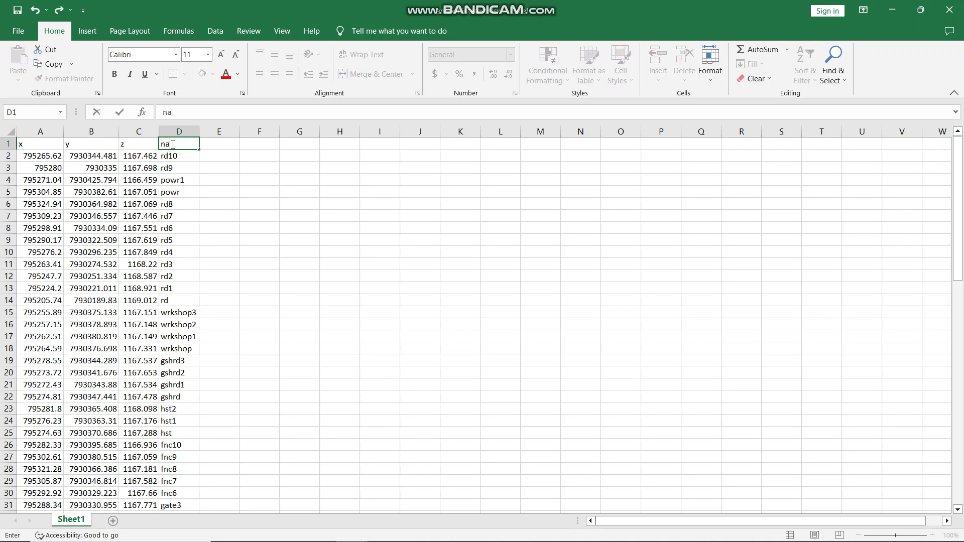
left_click(290, 241)
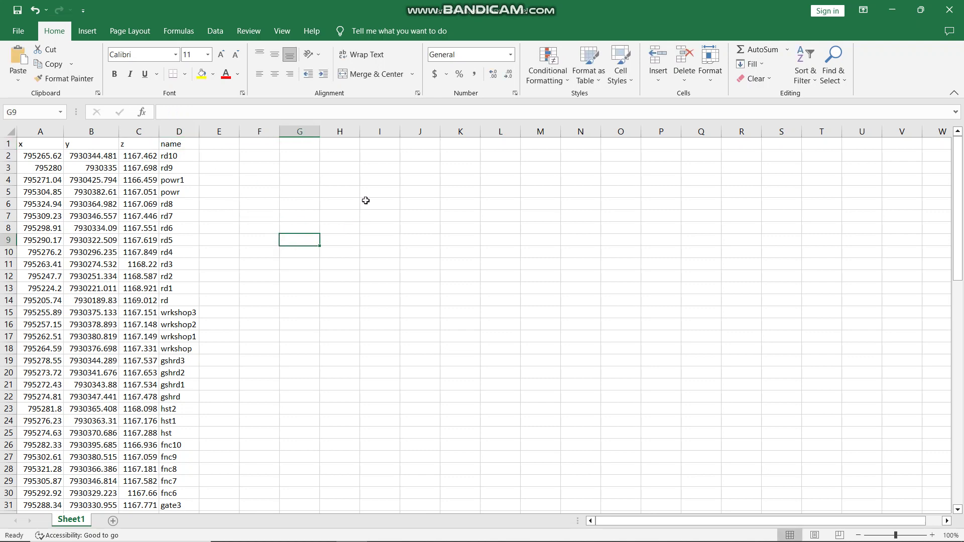
left_click(20, 38)
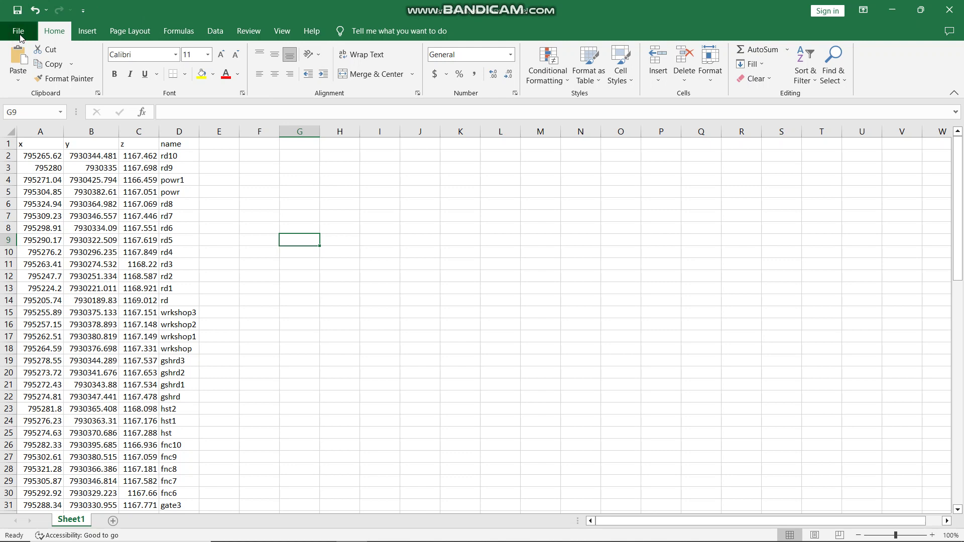
- Save the sheet as 'import cord.csv' in CSV (Comma delimited) format, keeping that format
left_click(50, 200)
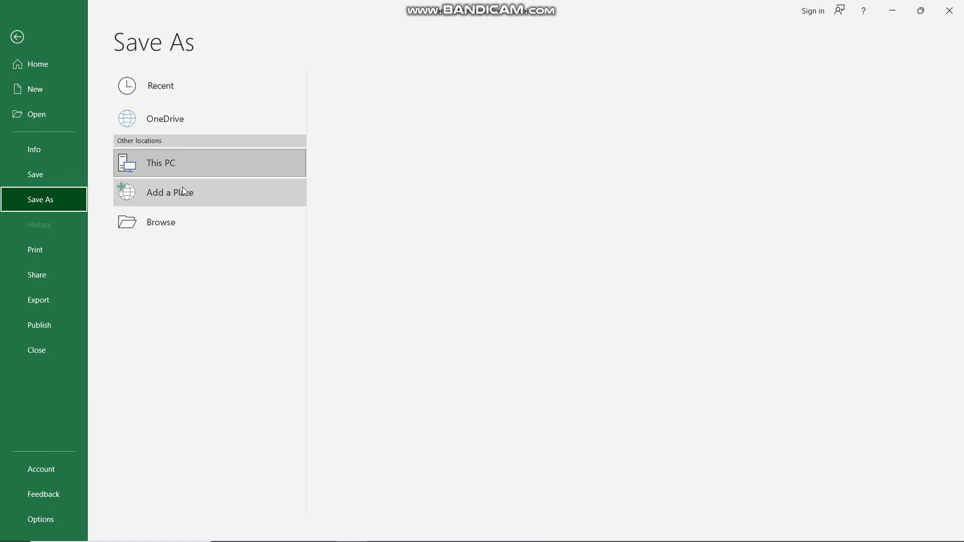
left_click(160, 222)
type("import cord")
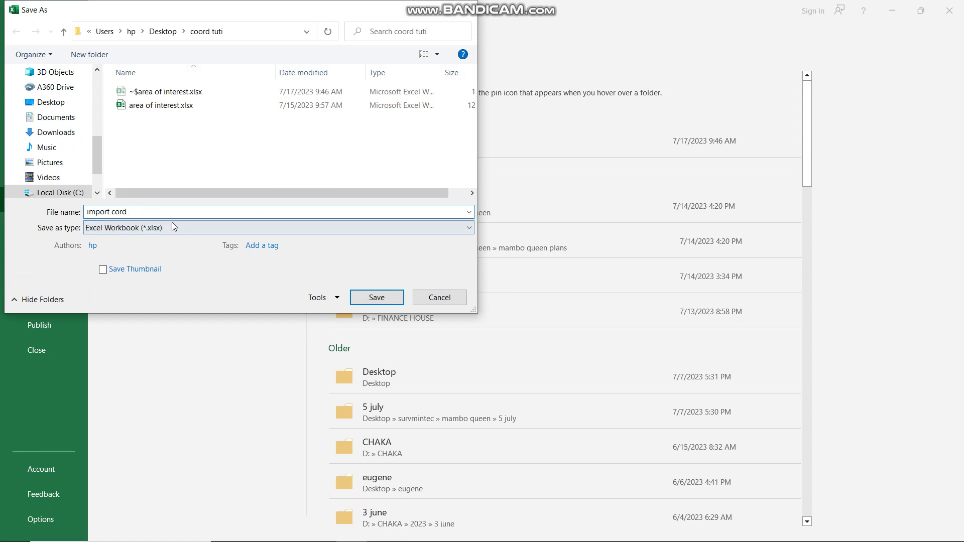
left_click(275, 232)
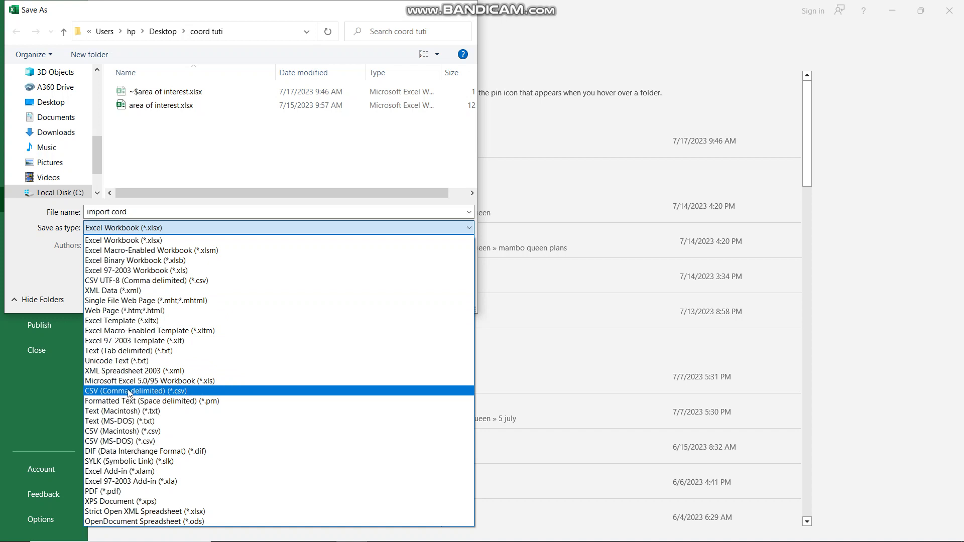
left_click(151, 392)
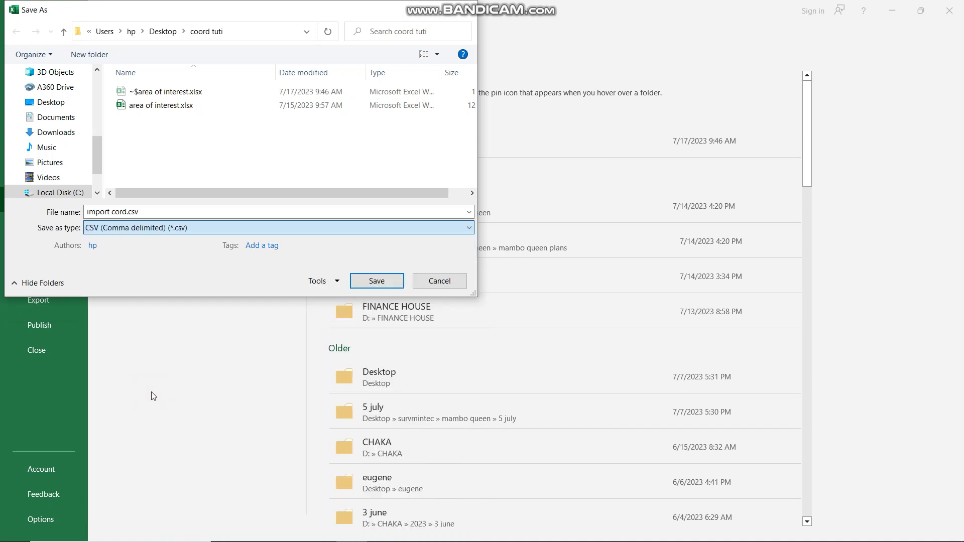
left_click(373, 282)
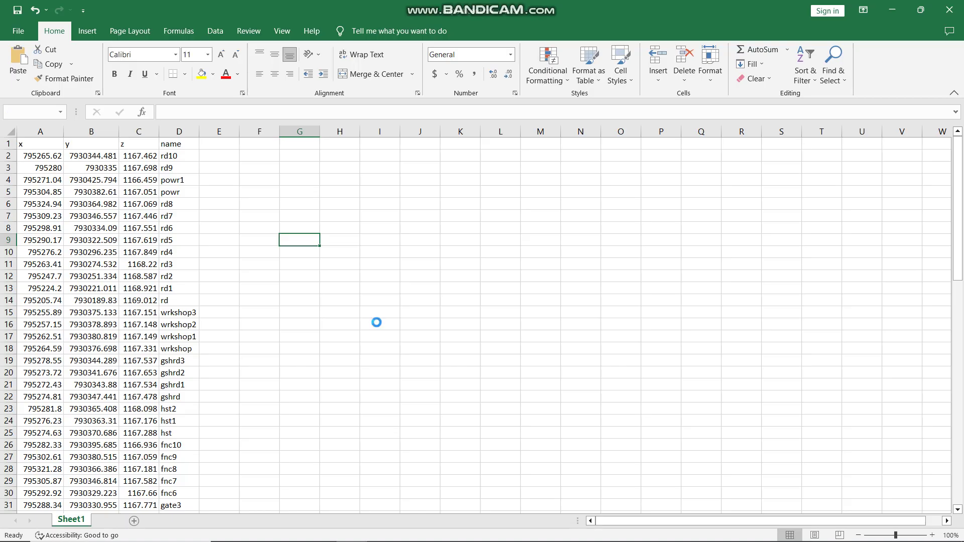
left_click(440, 316)
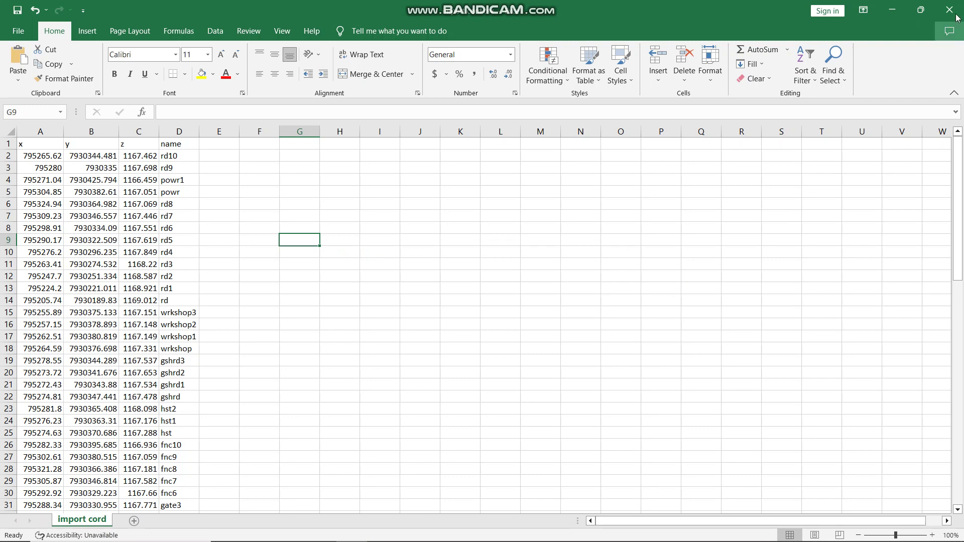
- Switch to QGIS and browse for the CSV file in the Add Delimited Text Layer dialog
left_click(893, 10)
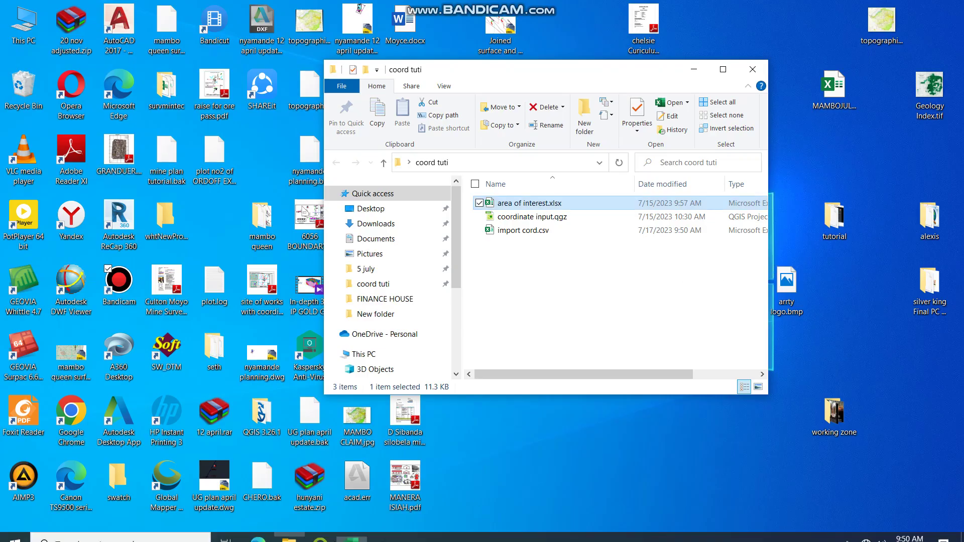
left_click(320, 533)
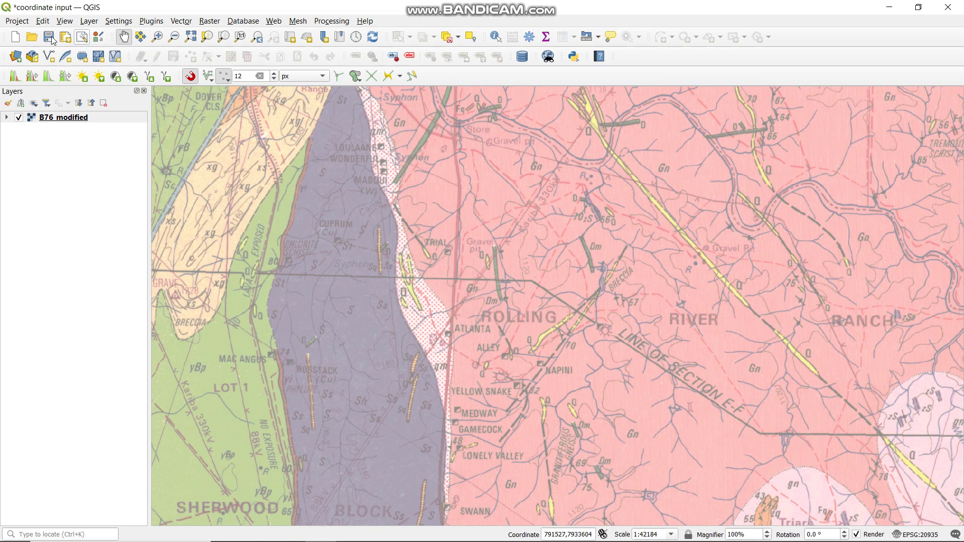
left_click(89, 23)
mouse_move(135, 68)
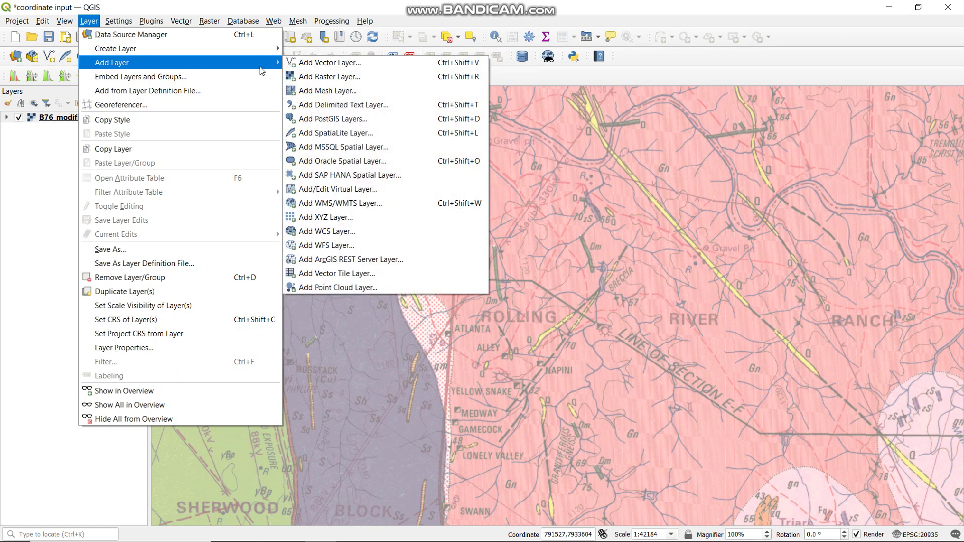
left_click(356, 106)
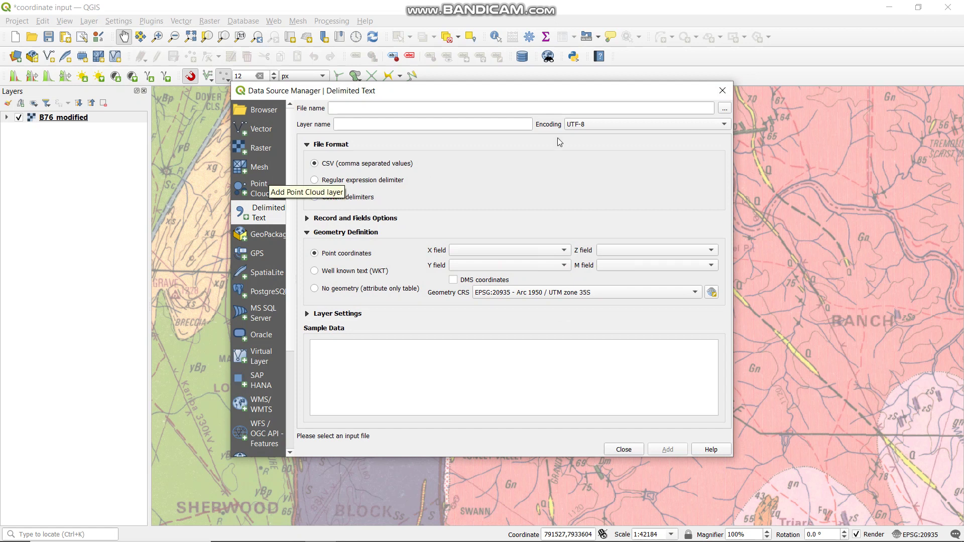
left_click(723, 110)
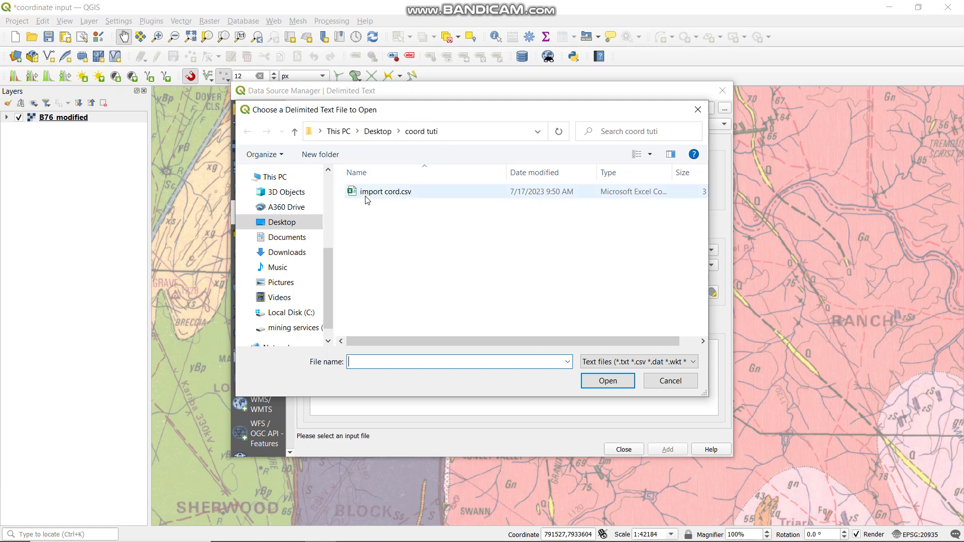
- Load import cord.csv with x and y as coordinate fields in EPSG:20935 and add the layer
left_click(378, 192)
left_click(622, 385)
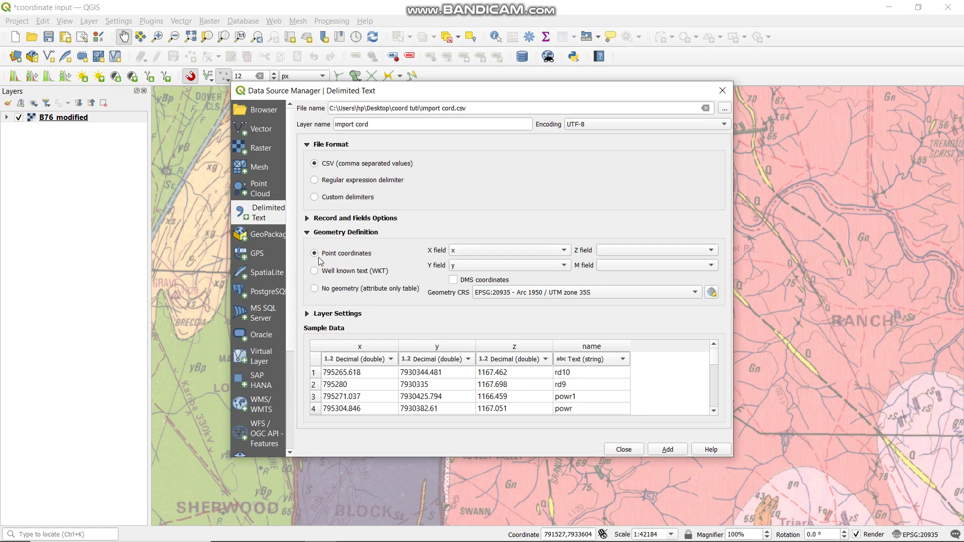
left_click(562, 256)
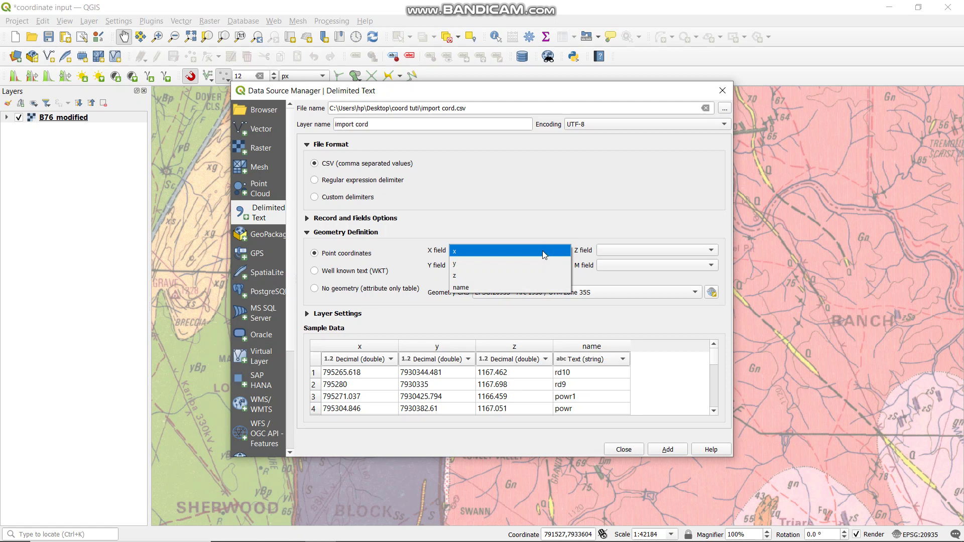
left_click(543, 251)
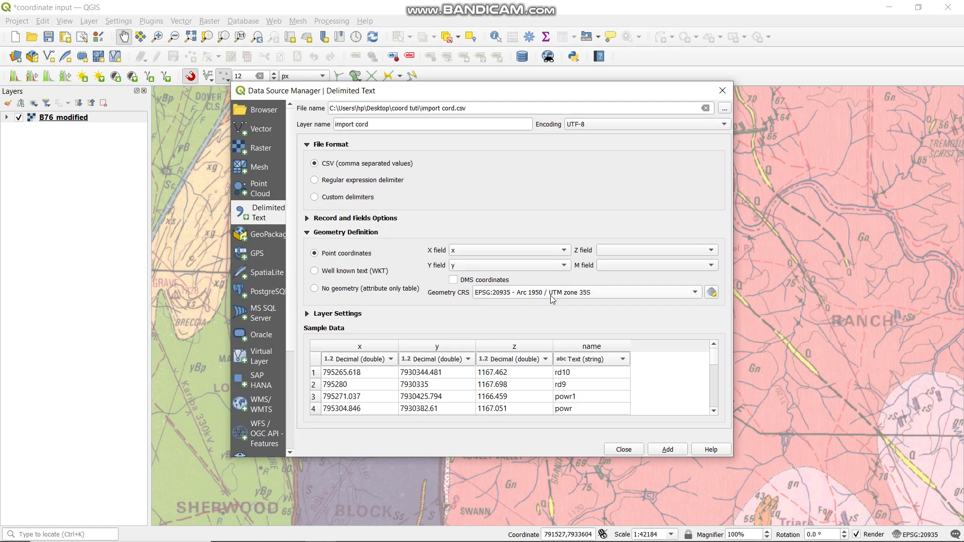
mouse_move(553, 300)
left_click(645, 292)
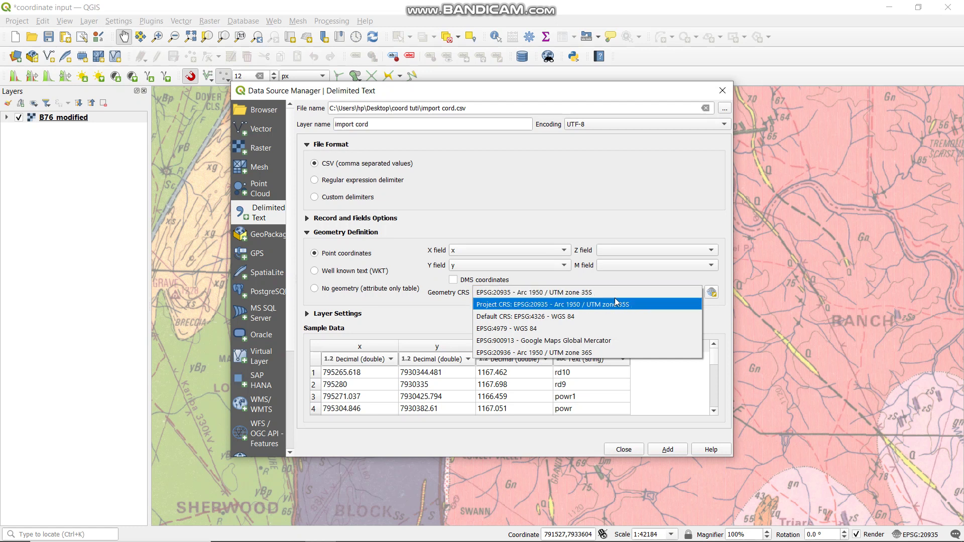
left_click(576, 293)
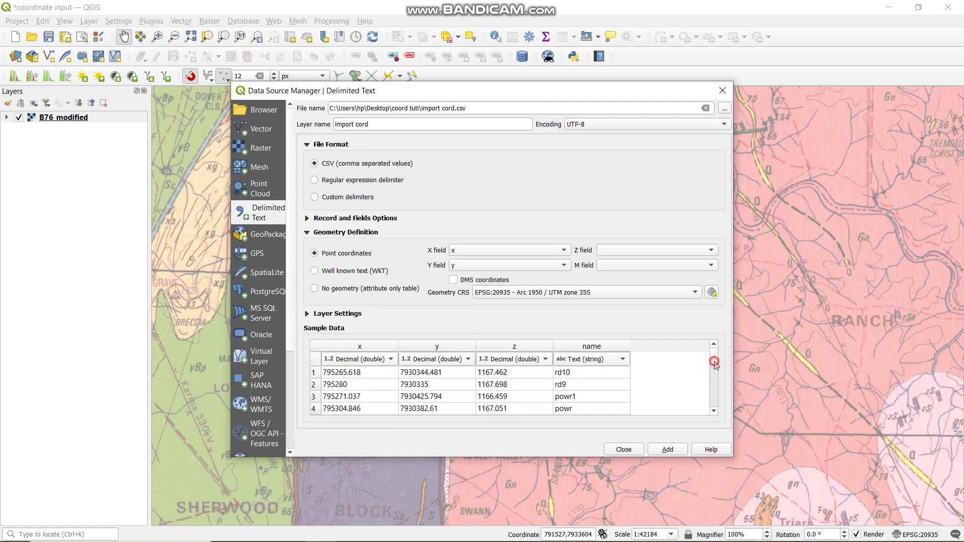
left_click_drag(715, 363, 711, 408)
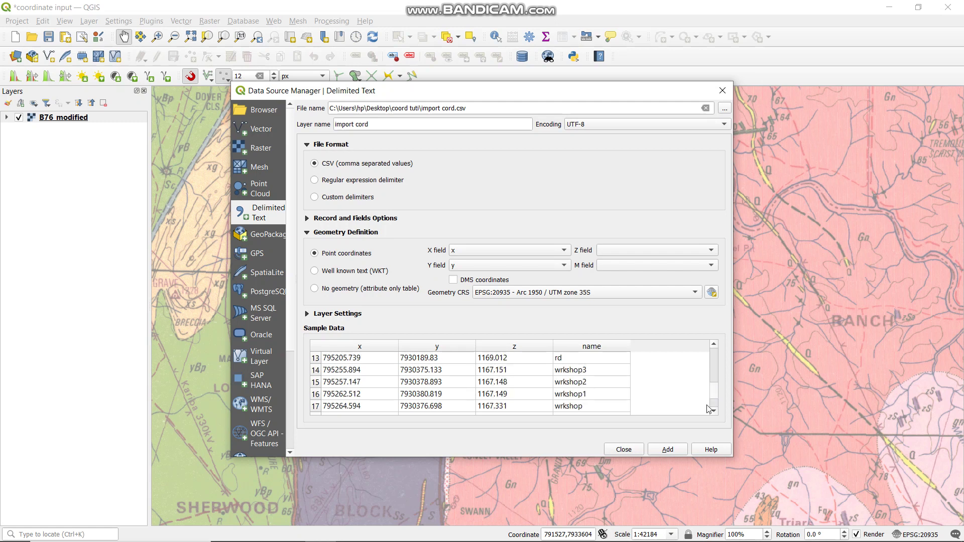
left_click(648, 453)
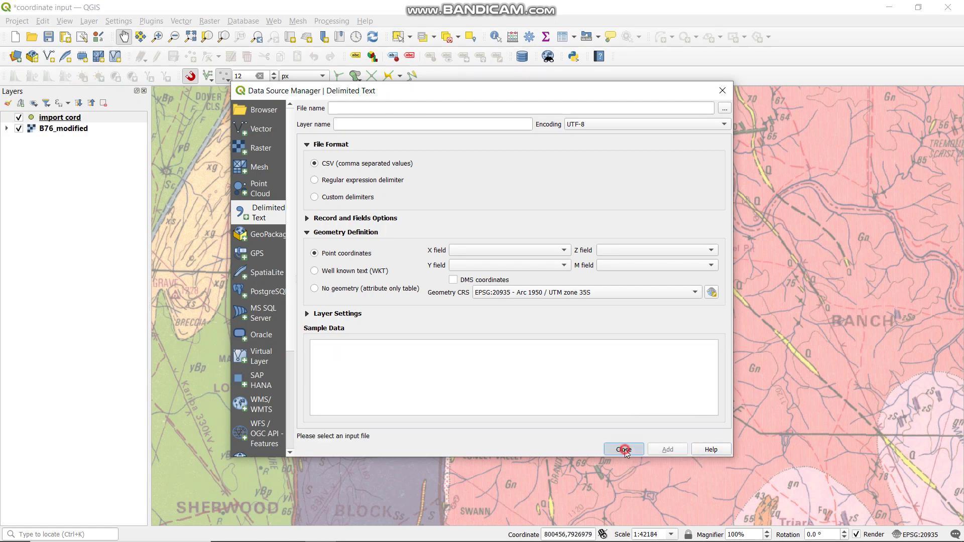
left_click(624, 450)
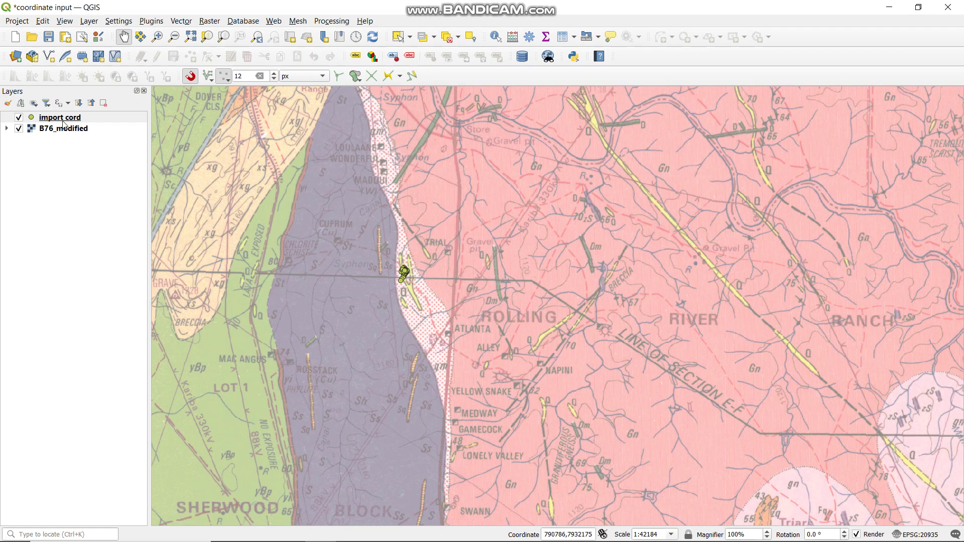
- Zoom in on the clustered import cord survey points over the geology map
scroll(400, 291, "up", 2)
scroll(412, 269, "up", 3)
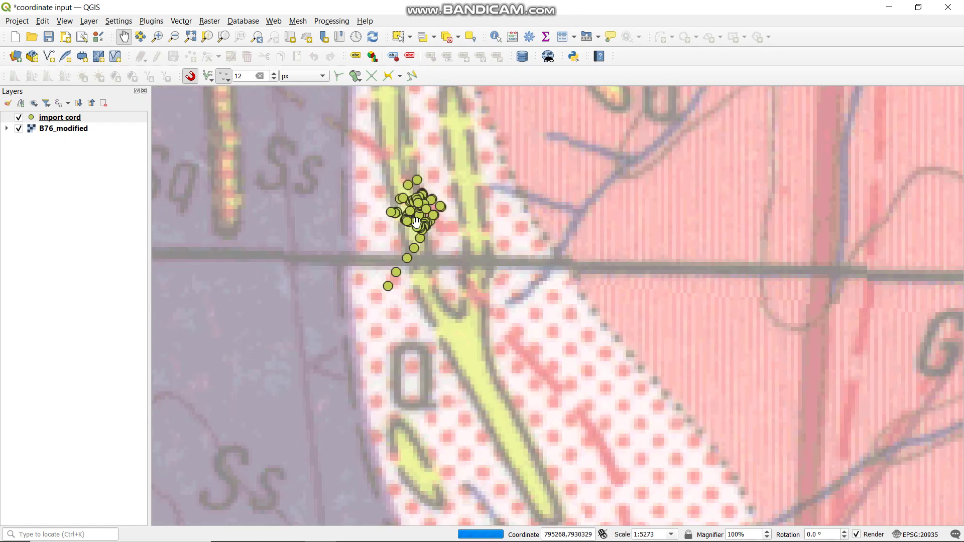